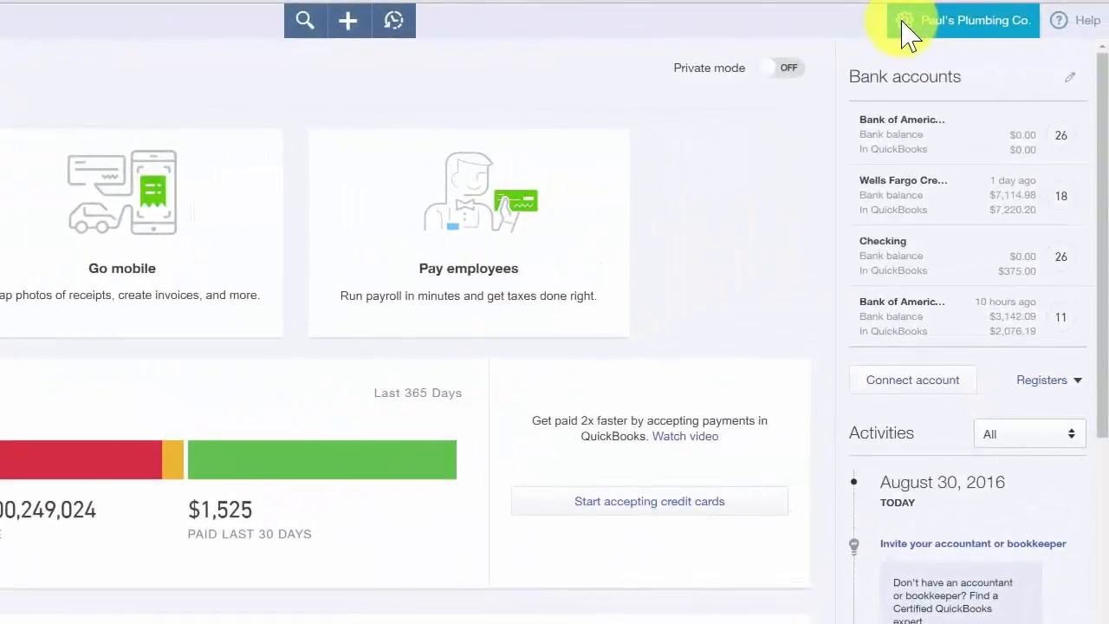
Open the company's chart of accounts and start a new account.
{"action": "left_click", "coordinate": [905, 26]}
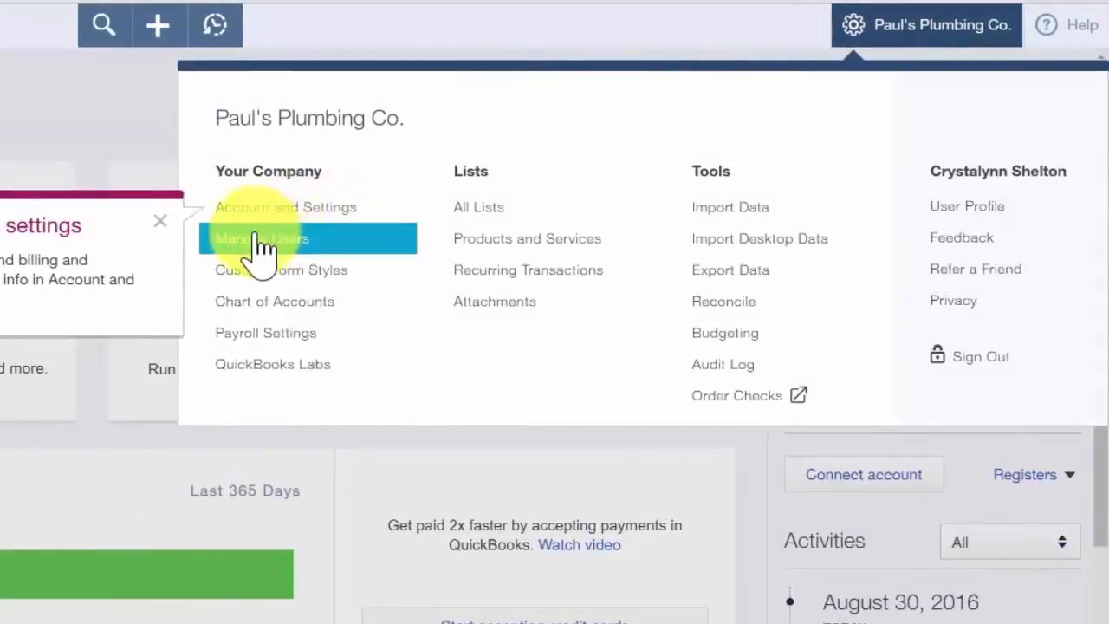
{"action": "left_click", "coordinate": [254, 303]}
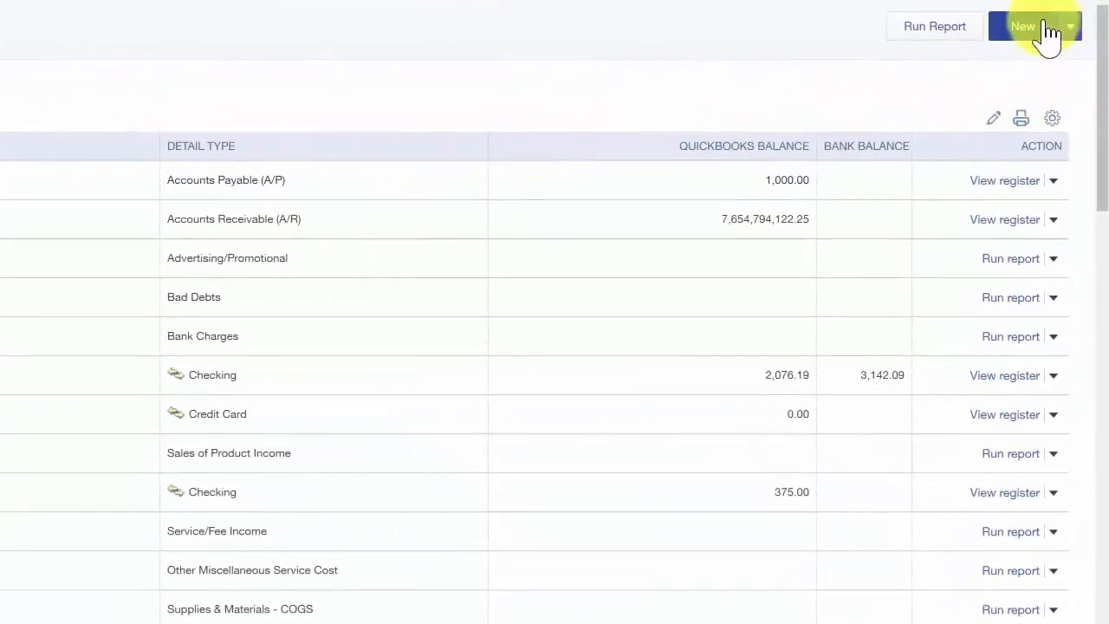
{"action": "left_click", "coordinate": [1047, 28]}
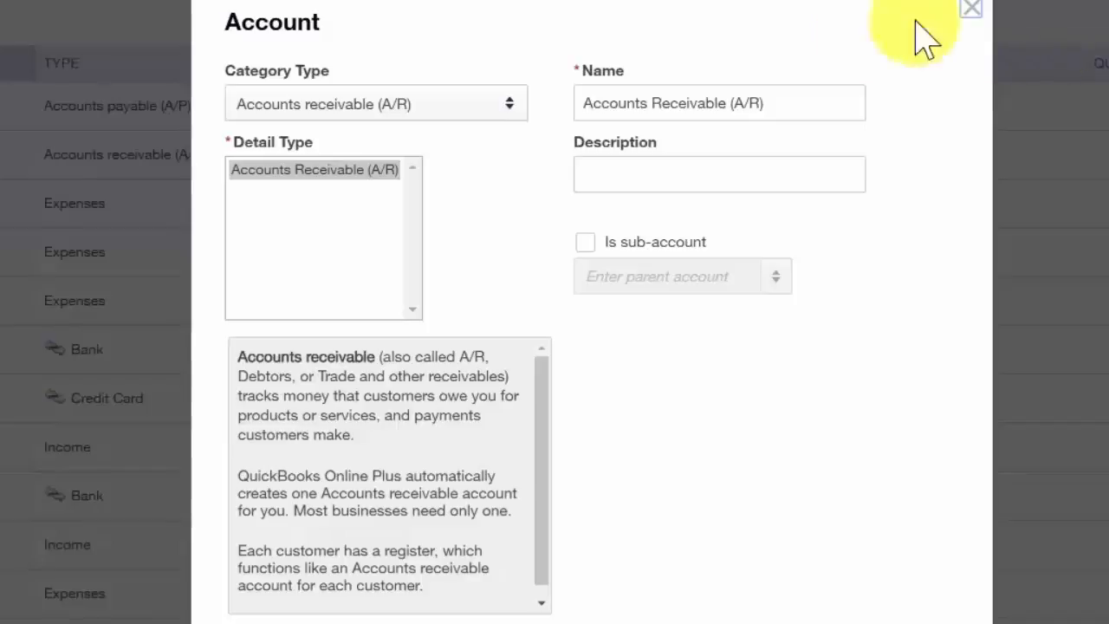
Set the new account's category type to Income and its detail type to Service/Fee Income.
{"action": "left_click", "coordinate": [509, 104]}
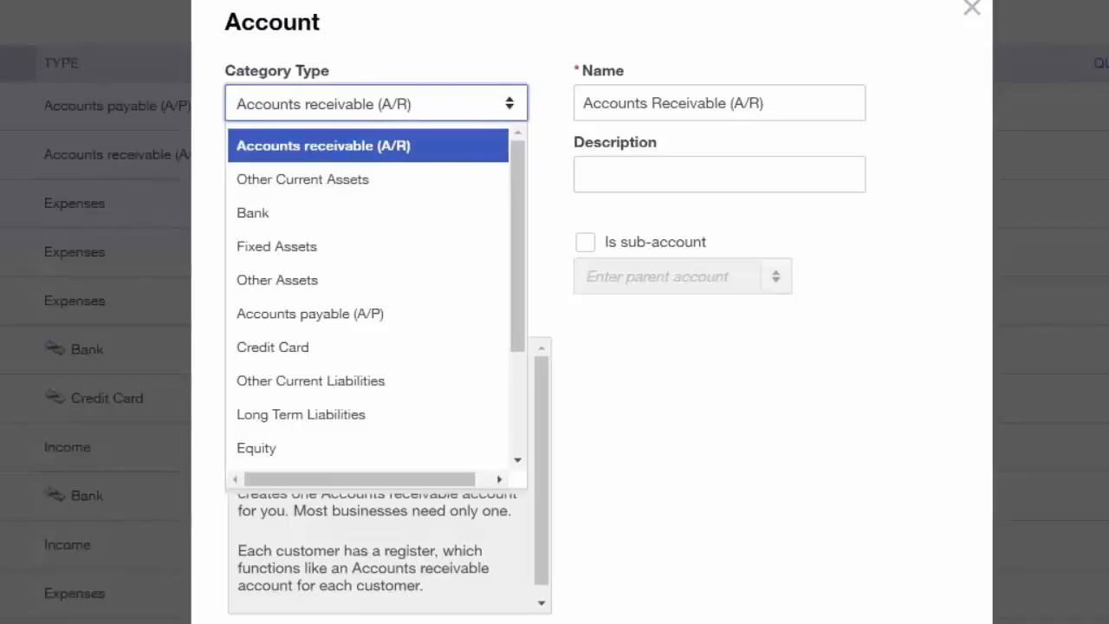
{"action": "scroll", "coordinate": [527, 408], "scroll_direction": "down", "scroll_amount": 3}
{"action": "left_click", "coordinate": [386, 342]}
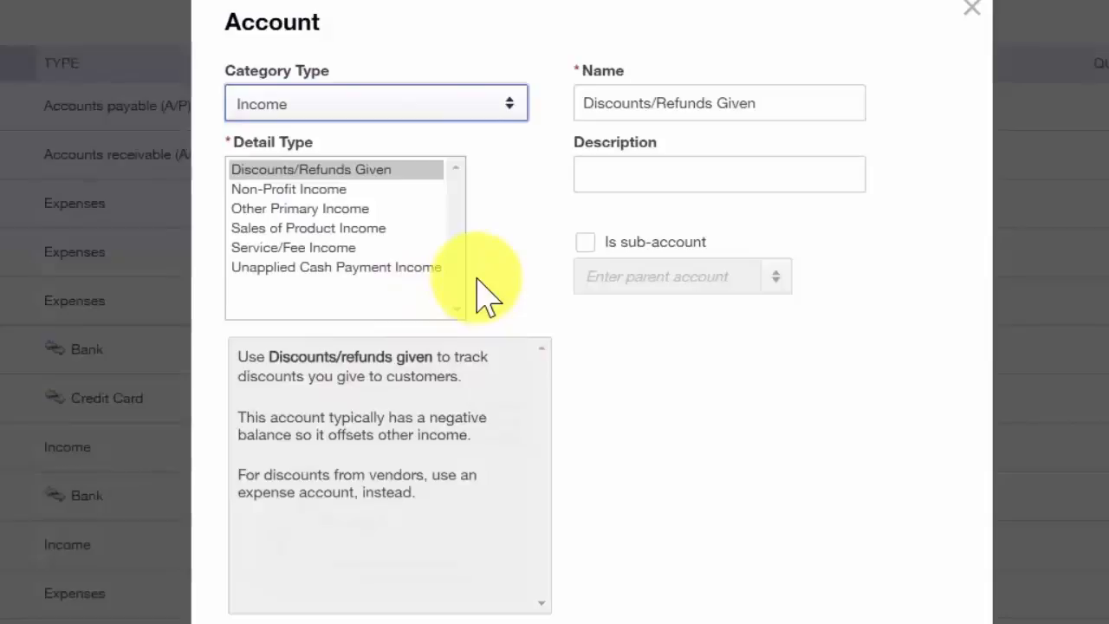
{"action": "left_click", "coordinate": [291, 247]}
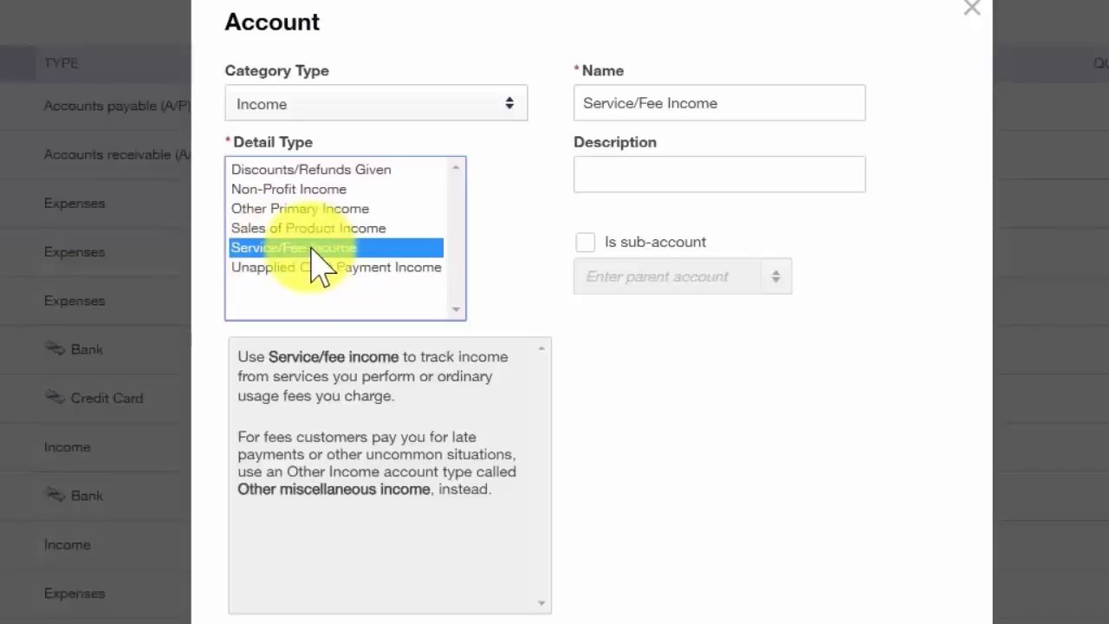
Name the account Residential Income, describe it as "Services sold to residential customers", and save it so another new account form opens.
{"action": "left_click_drag", "start_coordinate": [737, 104], "coordinate": [578, 104]}
{"action": "type", "text": "R"}
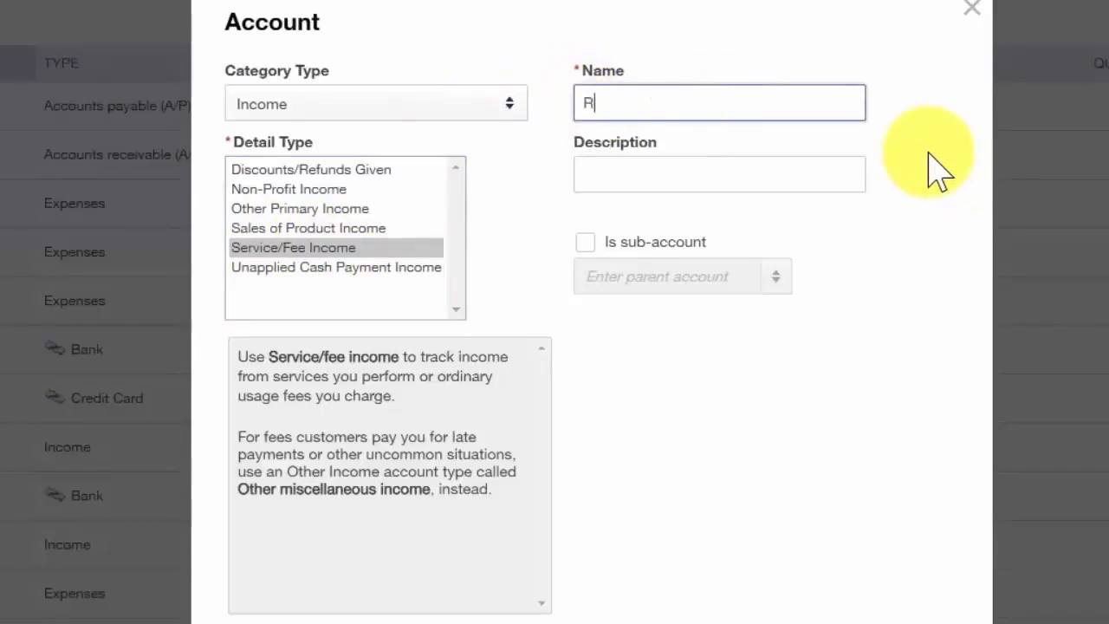
{"action": "type", "text": "esidential Income"}
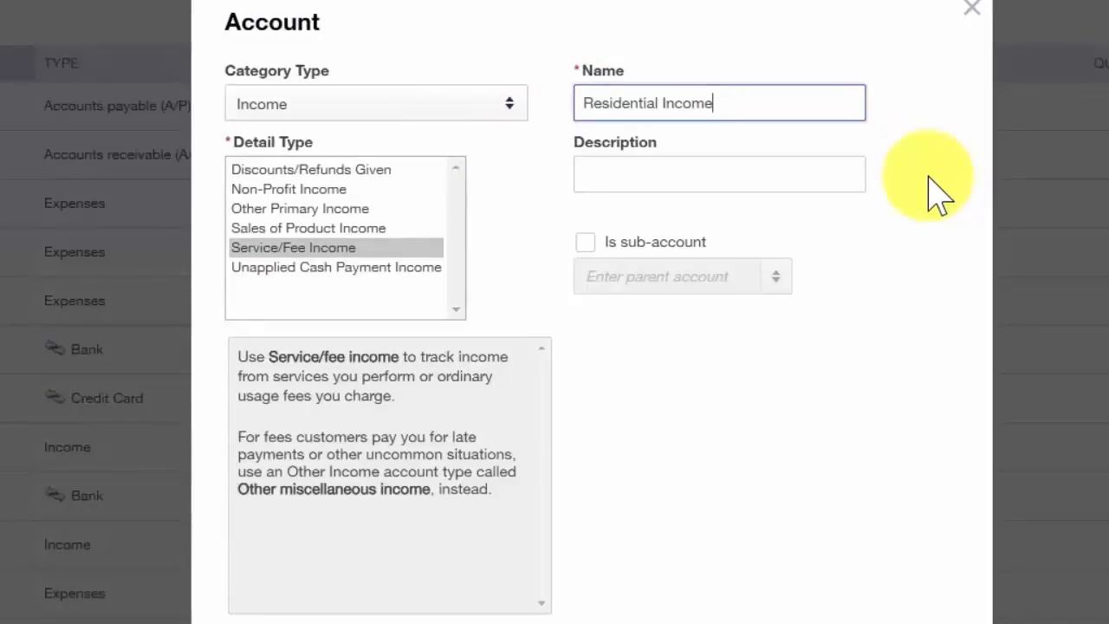
{"action": "left_click", "coordinate": [770, 184]}
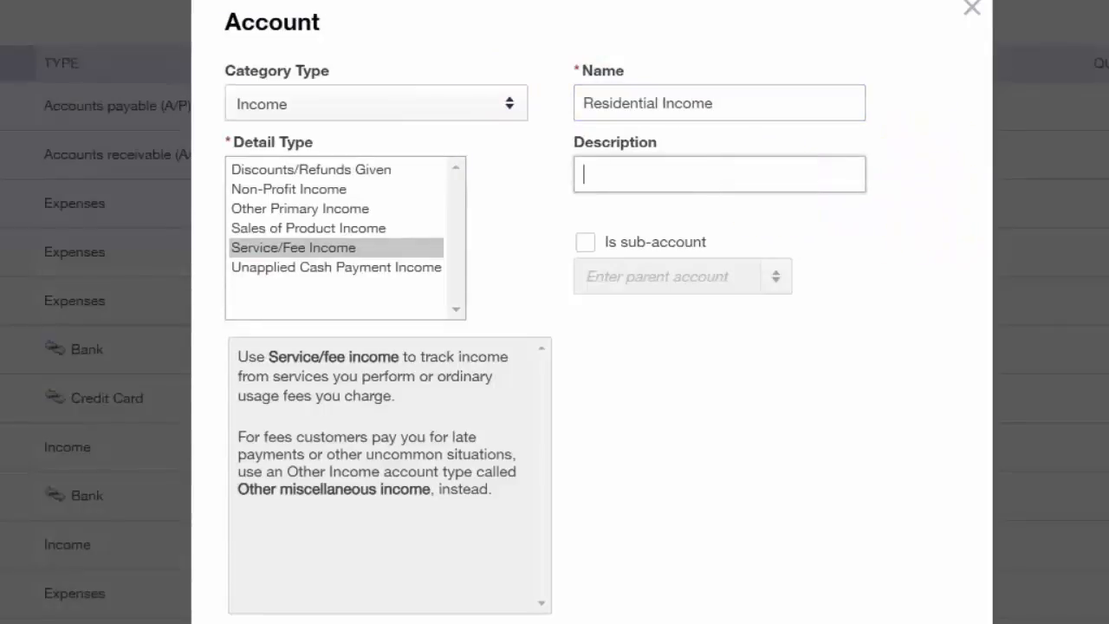
{"action": "type", "text": "Services sold to res"}
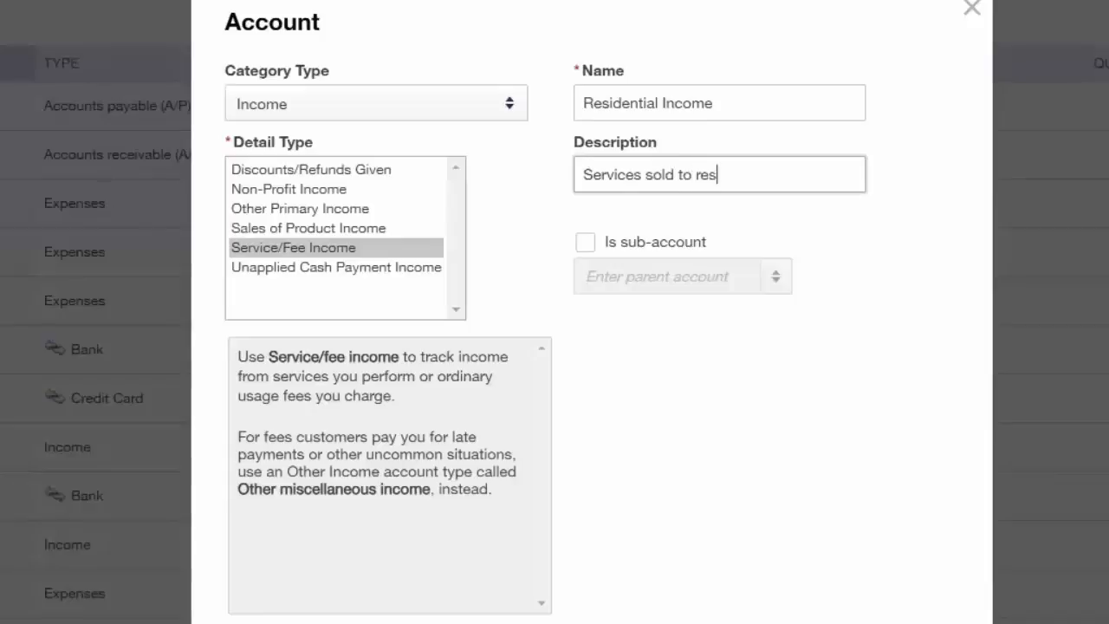
{"action": "type", "text": "idential customers"}
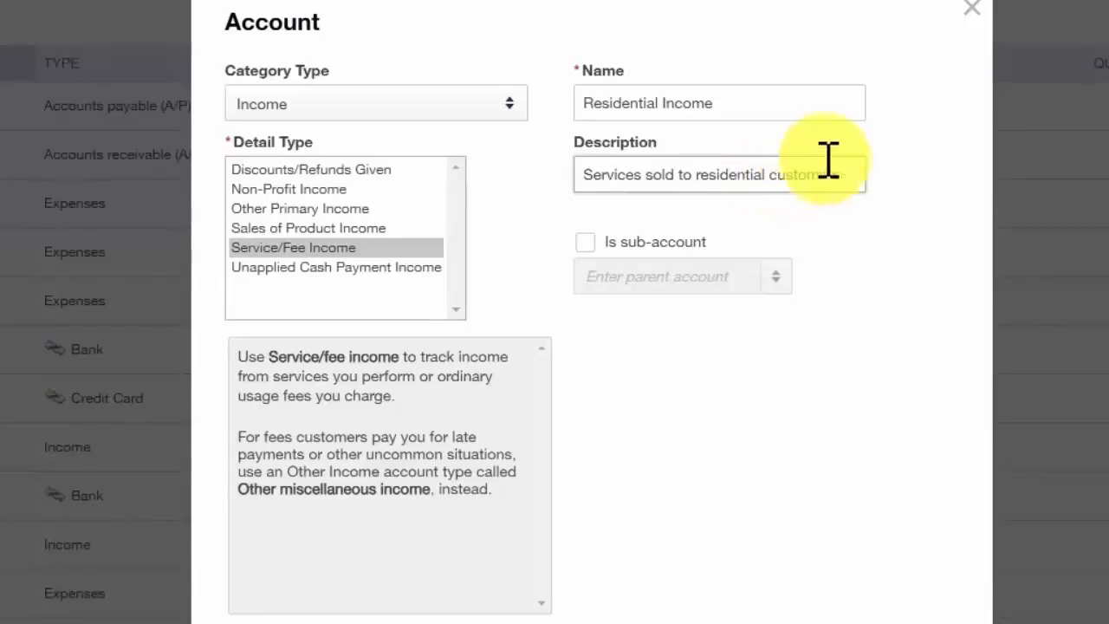
{"action": "left_click_drag", "start_coordinate": [771, 108], "coordinate": [563, 99]}
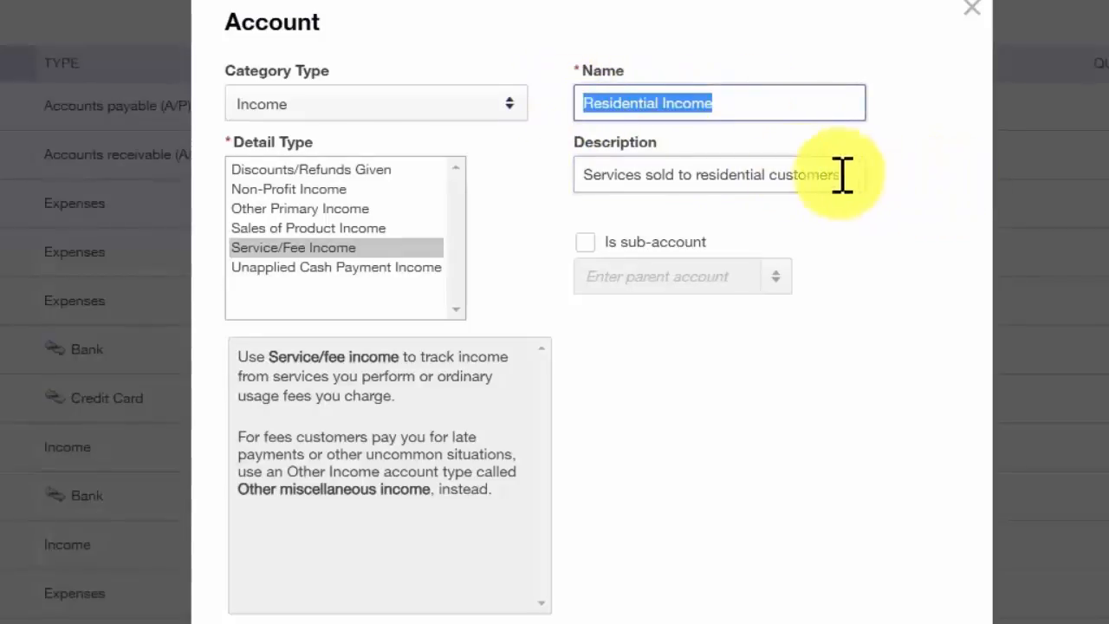
{"action": "left_click", "coordinate": [718, 168]}
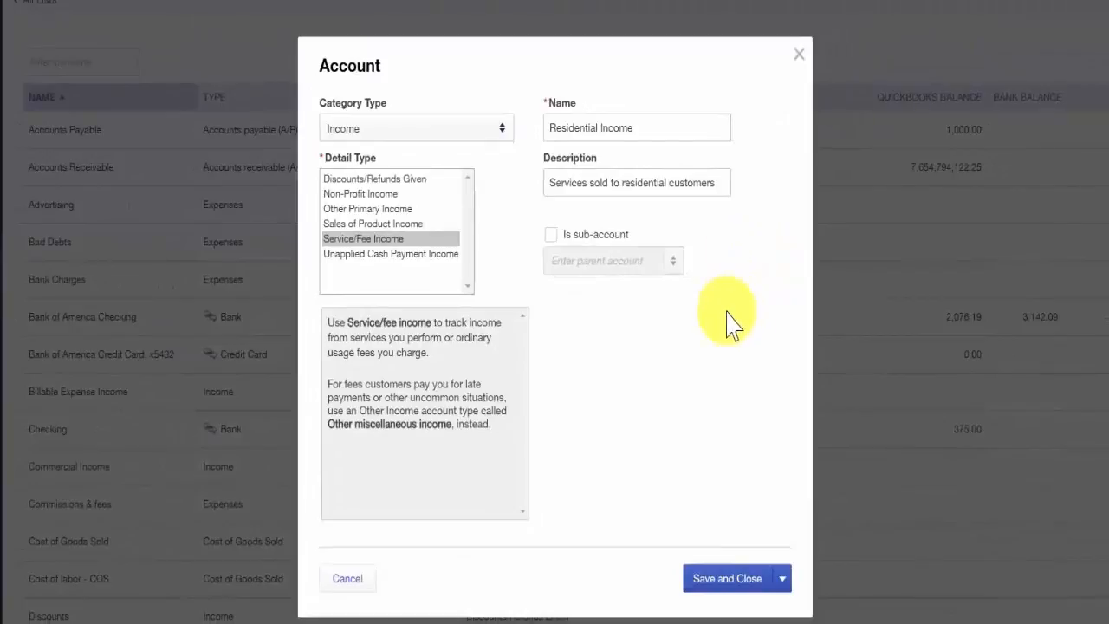
{"action": "left_click", "coordinate": [782, 576]}
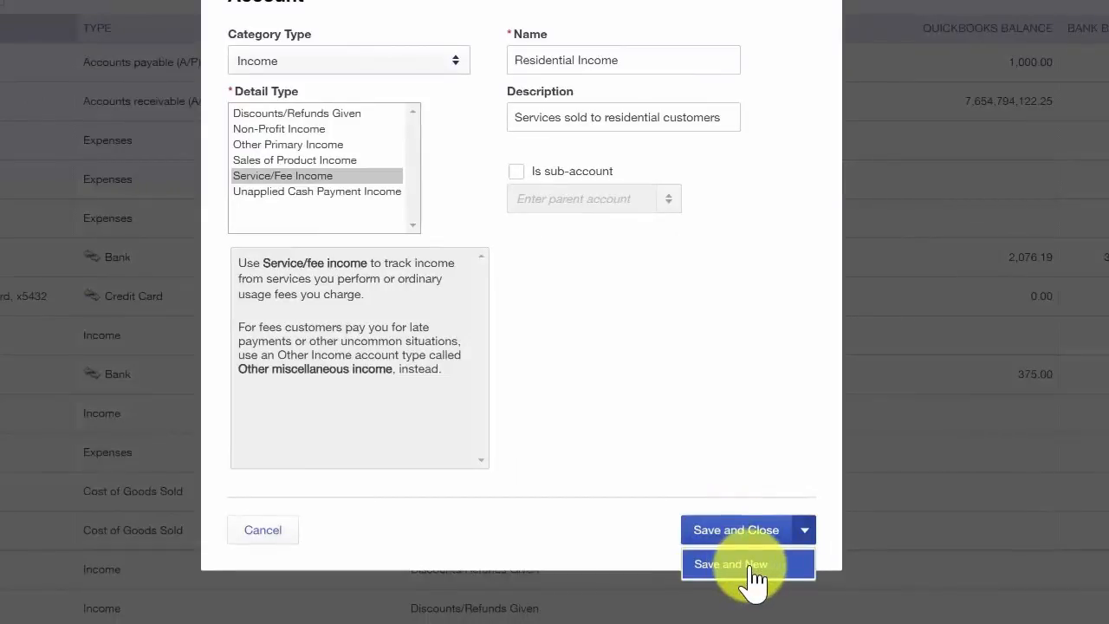
{"action": "left_click", "coordinate": [750, 565]}
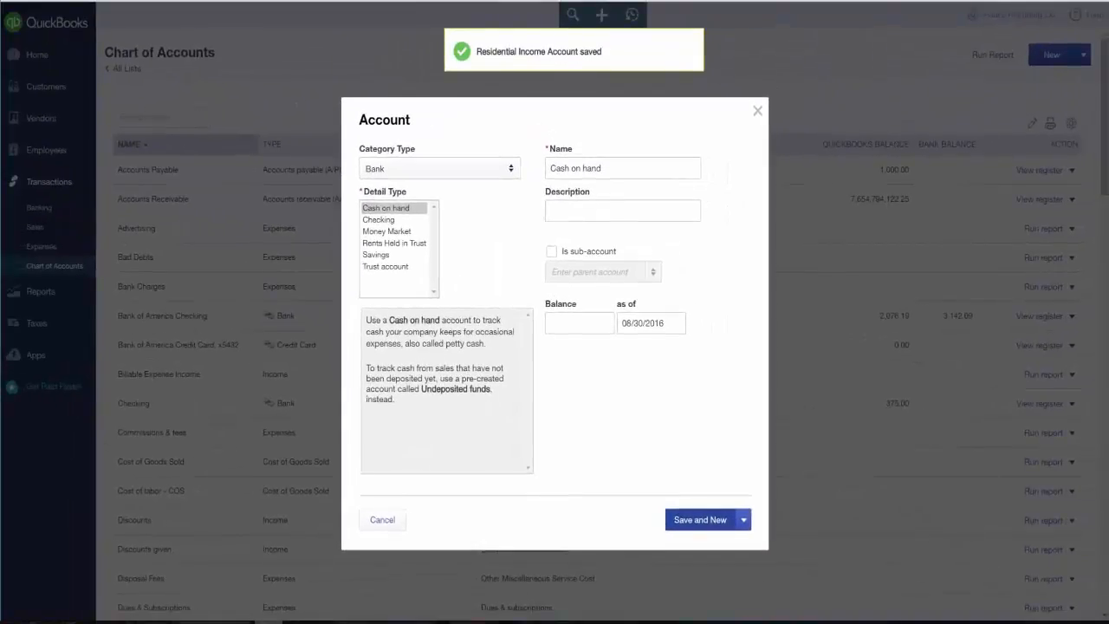
Choose the Income category and the Service/Fee Income detail type for the second new account.
{"action": "left_click", "coordinate": [509, 170]}
{"action": "scroll", "coordinate": [488, 213], "scroll_direction": "up", "scroll_amount": 2}
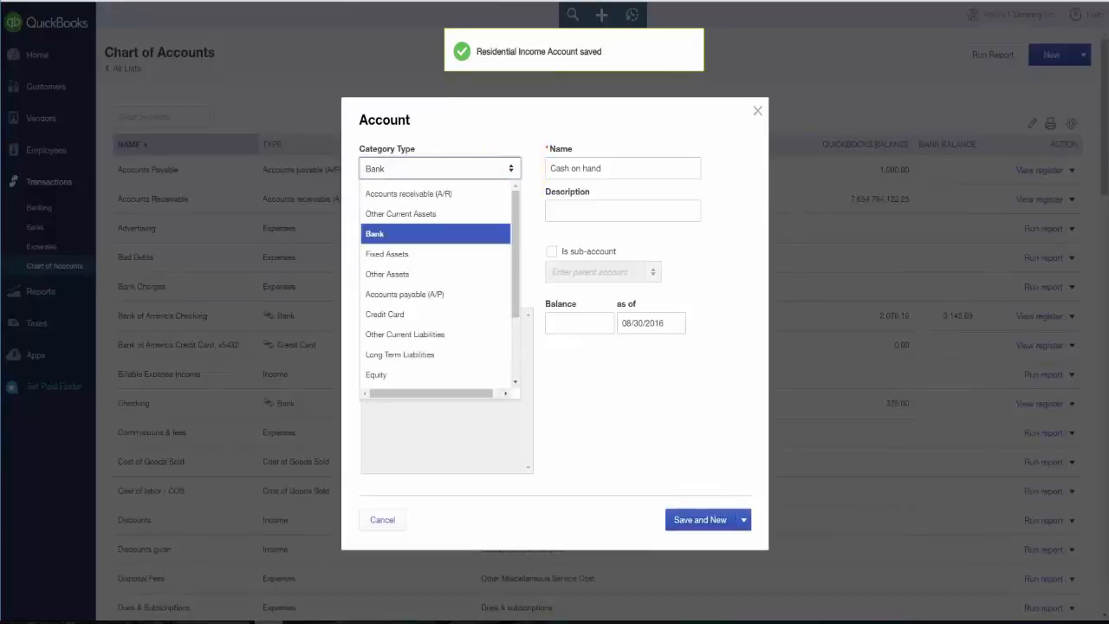
{"action": "left_click_drag", "start_coordinate": [520, 242], "coordinate": [520, 304]}
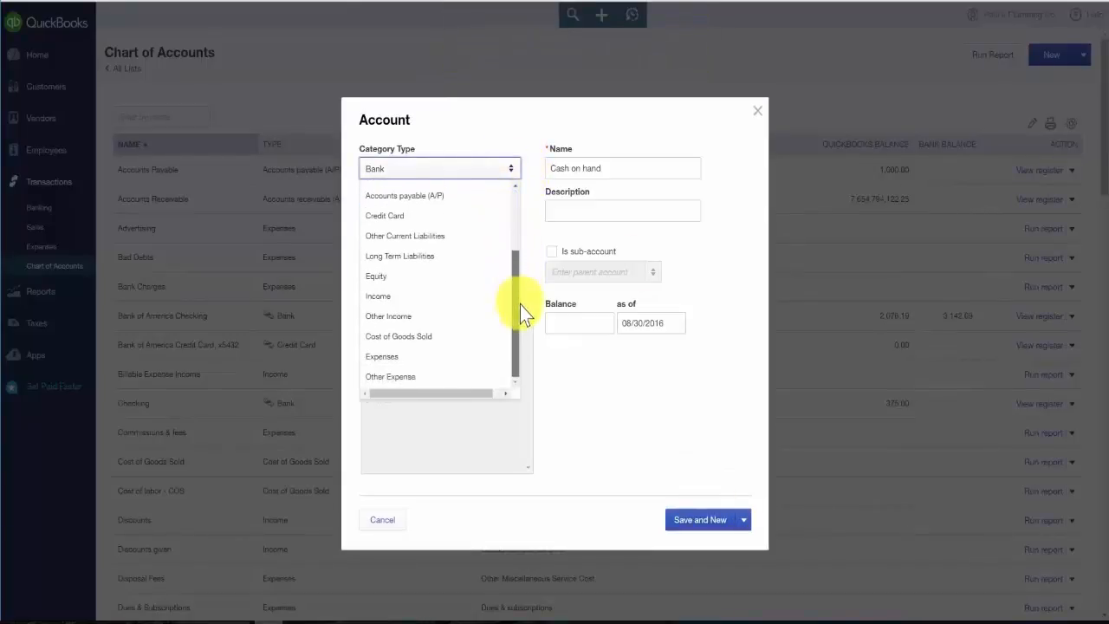
{"action": "left_click", "coordinate": [421, 296]}
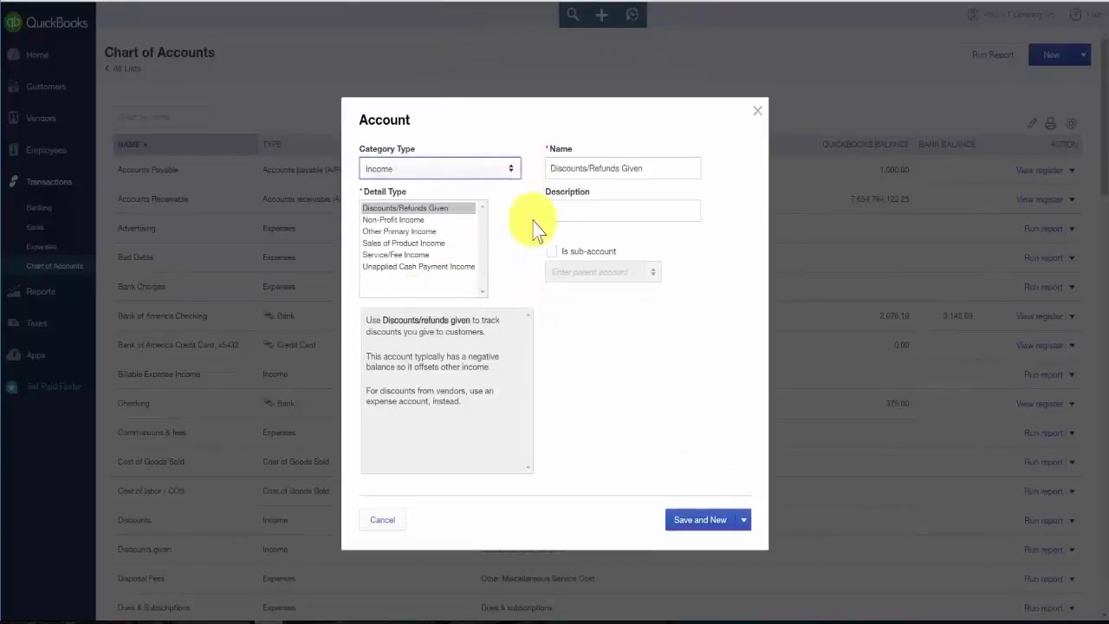
{"action": "left_click", "coordinate": [391, 254]}
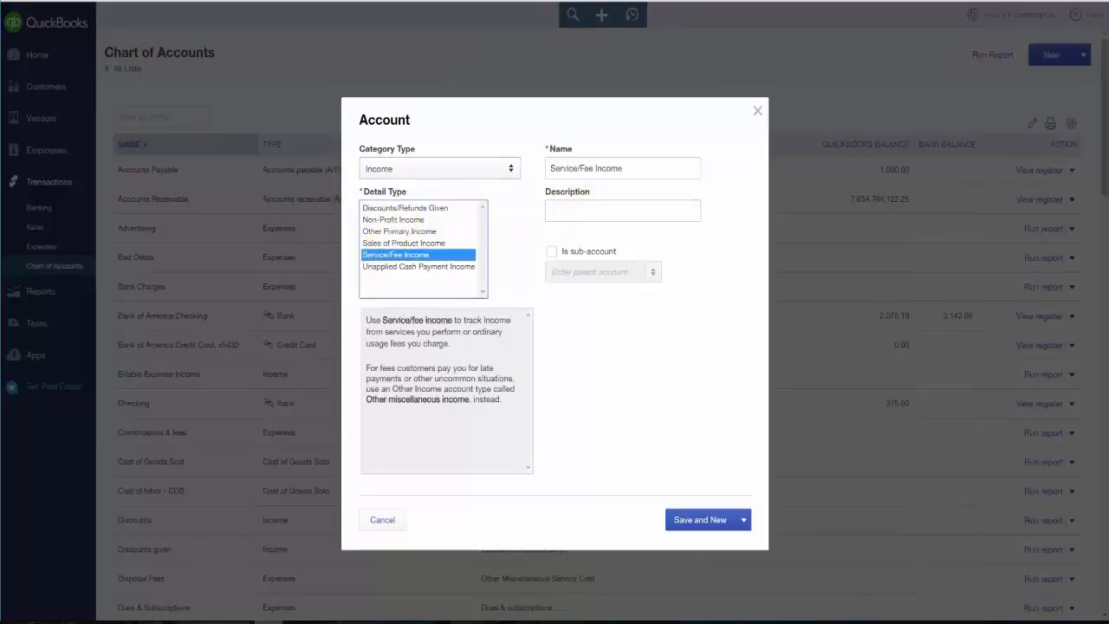
Name the account Commercial Income, describe it as "Income from commercial clients", then save and close it.
{"action": "triple_click", "coordinate": [619, 168]}
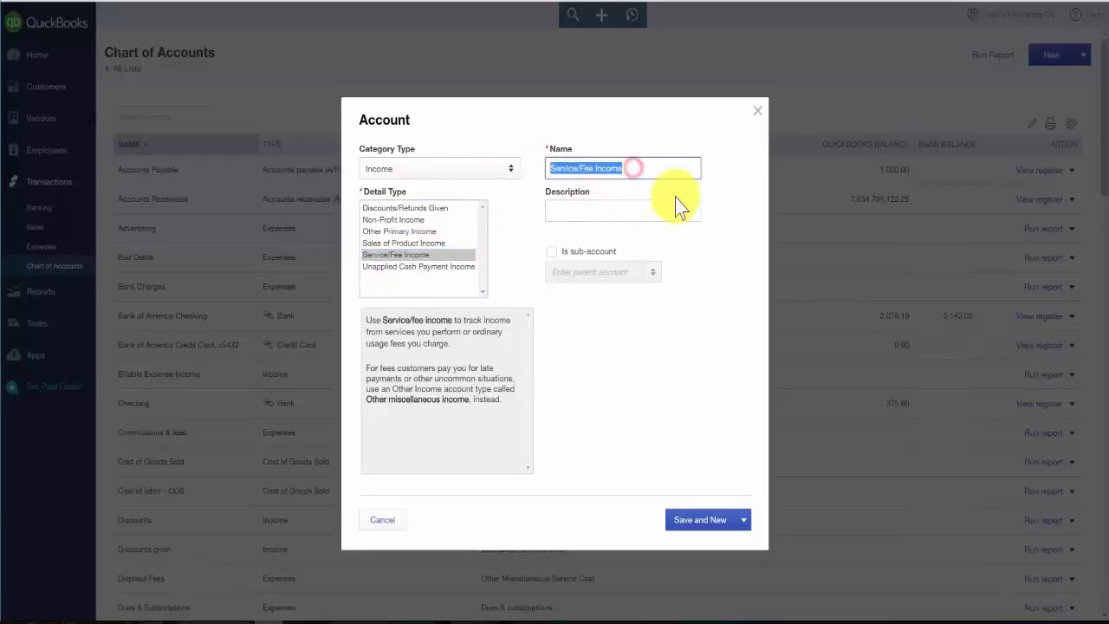
{"action": "type", "text": "Commercial income"}
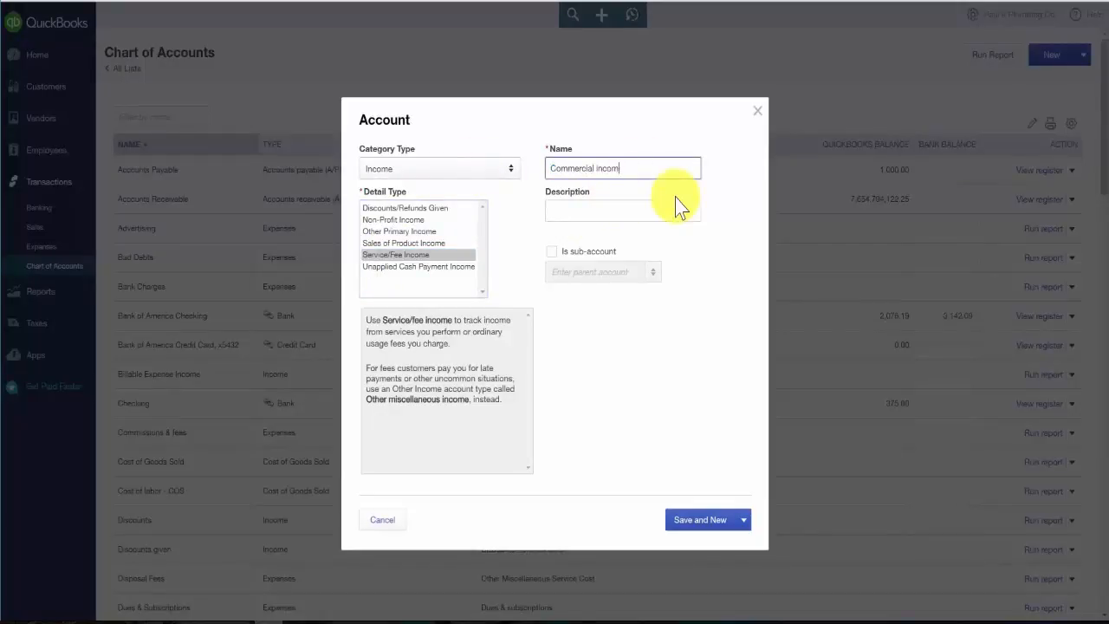
{"action": "left_click", "coordinate": [658, 210]}
{"action": "type", "text": "Income from commercial cli"}
{"action": "type", "text": "ents"}
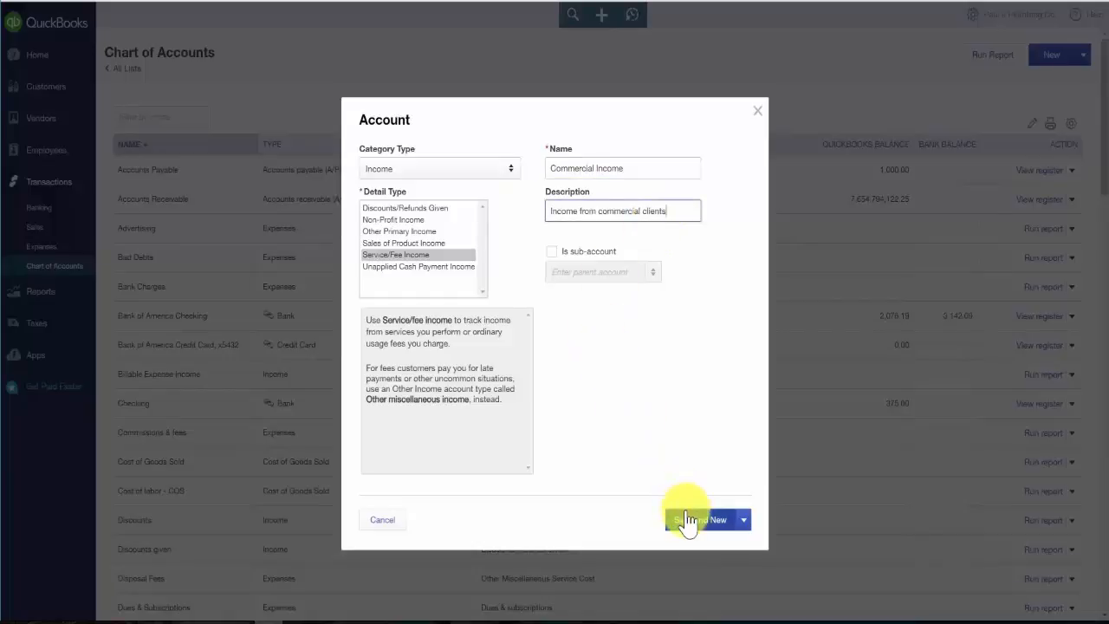
{"action": "left_click", "coordinate": [742, 519]}
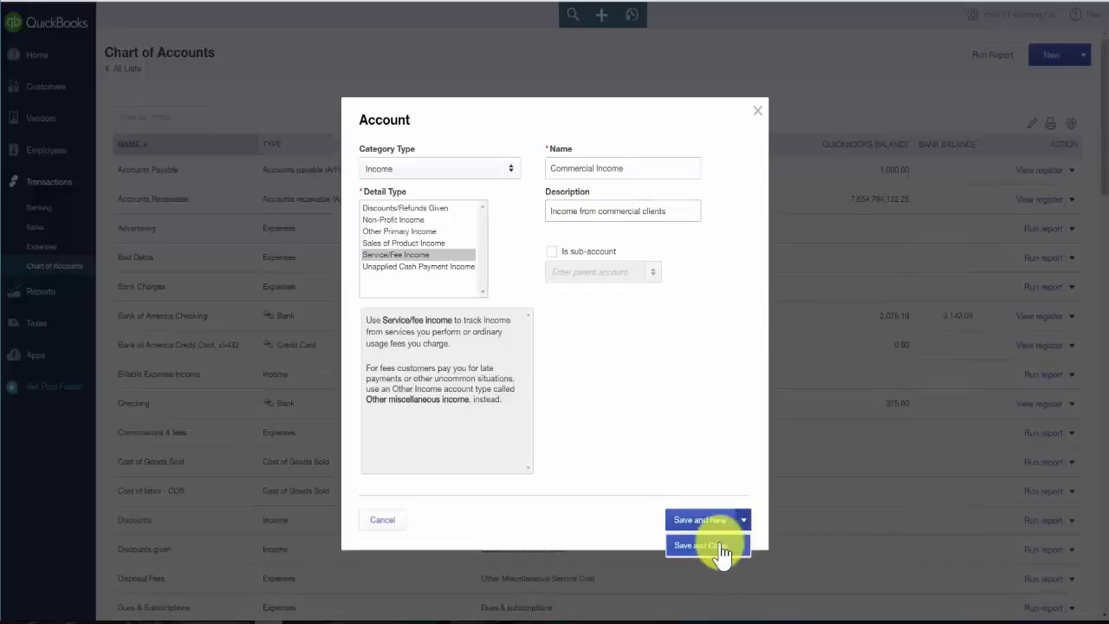
{"action": "left_click", "coordinate": [706, 542]}
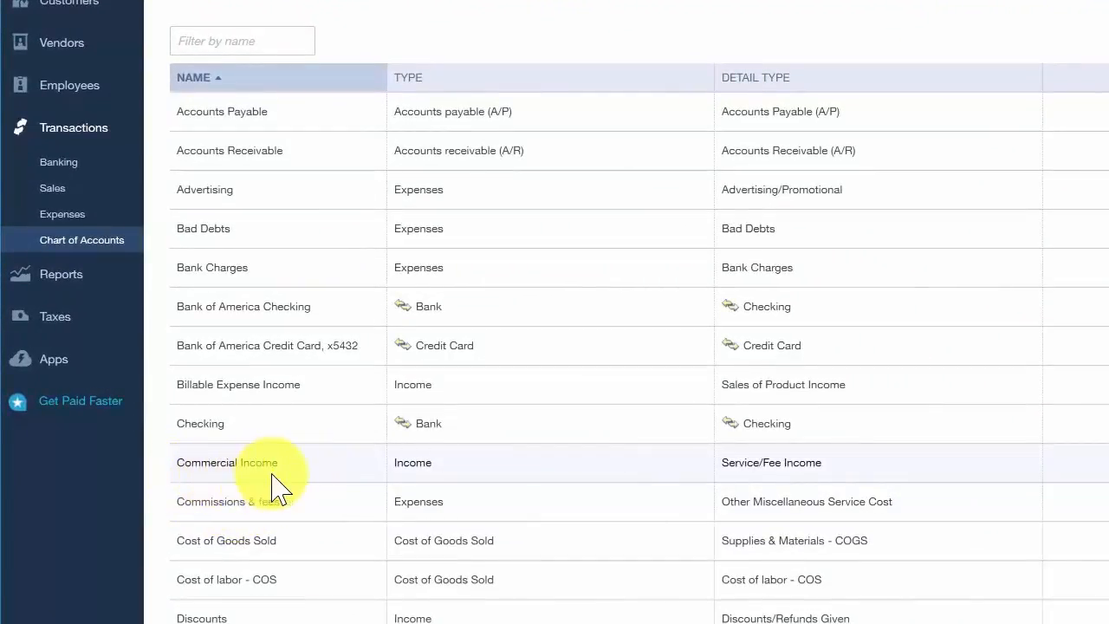
Delete the first account with the Insurance detail type from the chart of accounts.
{"action": "scroll", "coordinate": [276, 489], "scroll_direction": "down", "scroll_amount": 11}
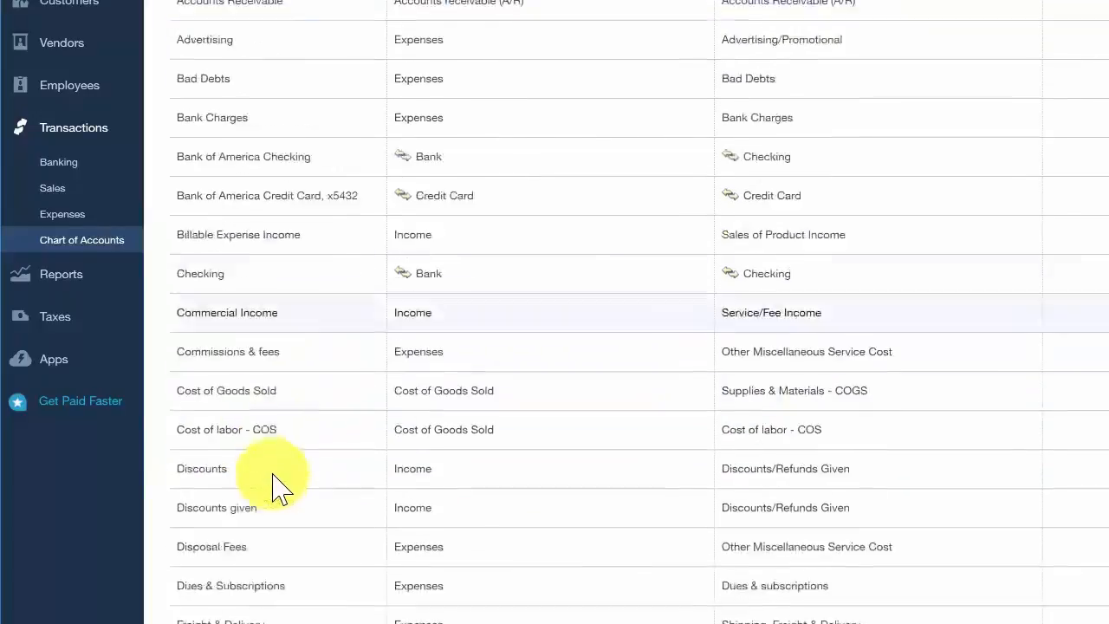
{"action": "scroll", "coordinate": [274, 487], "scroll_direction": "down", "scroll_amount": 5}
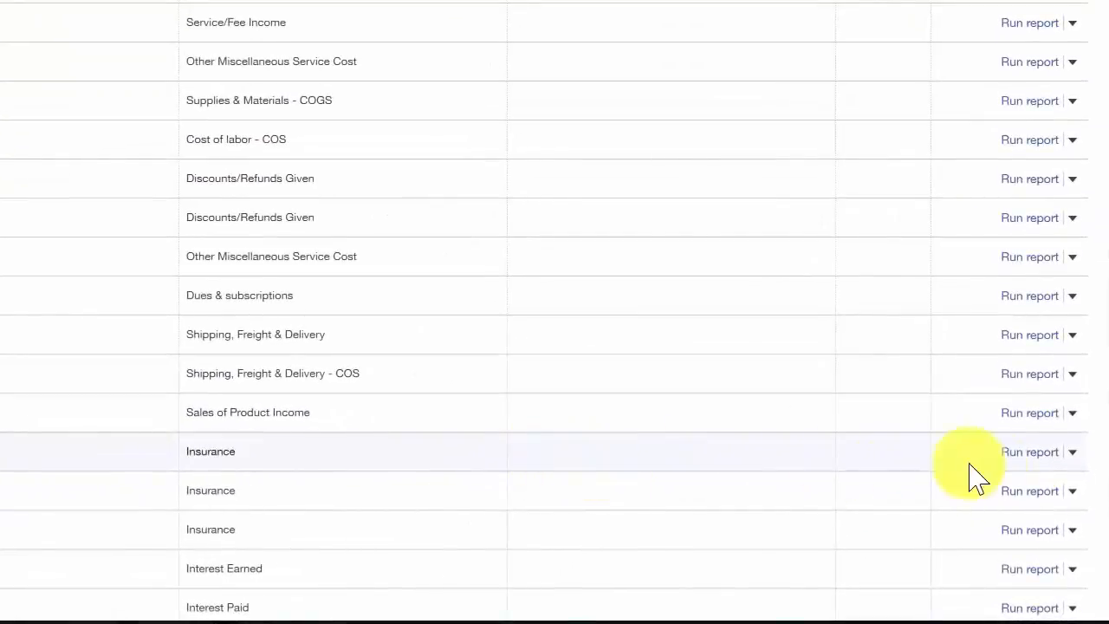
{"action": "left_click", "coordinate": [1072, 452]}
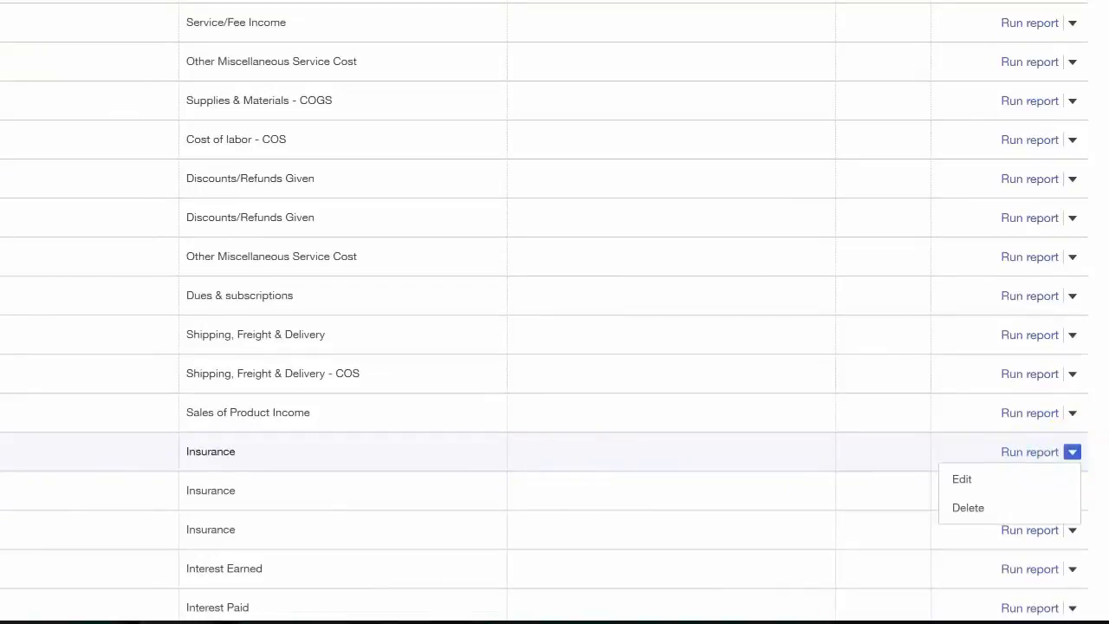
{"action": "left_click", "coordinate": [967, 507]}
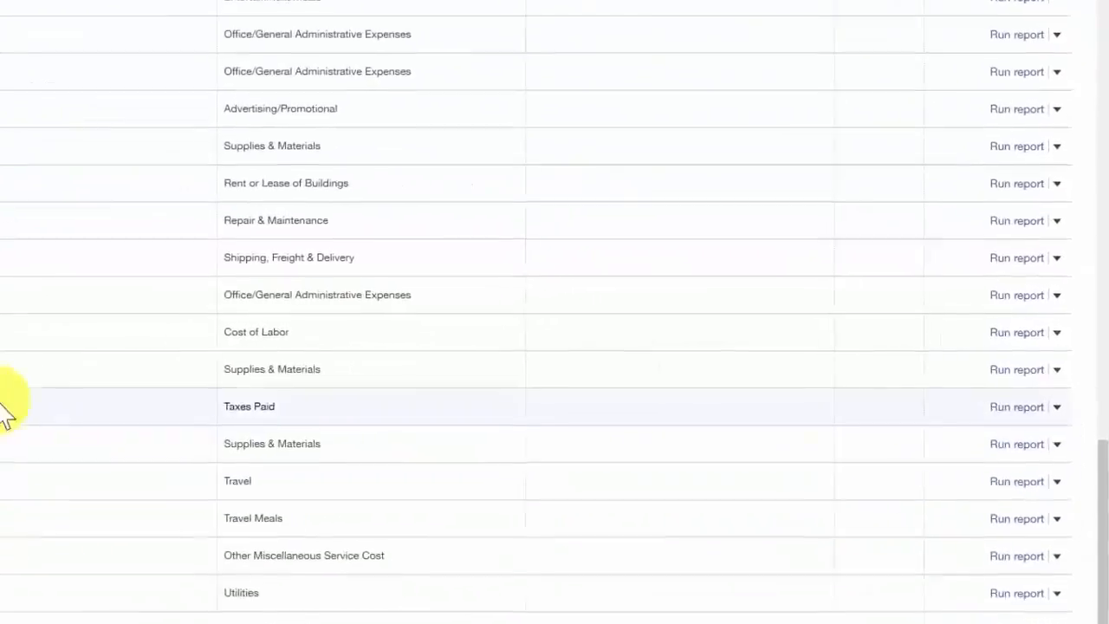
Edit the Supplies expense account and rename it Office Supplies.
{"action": "left_click", "coordinate": [1053, 372]}
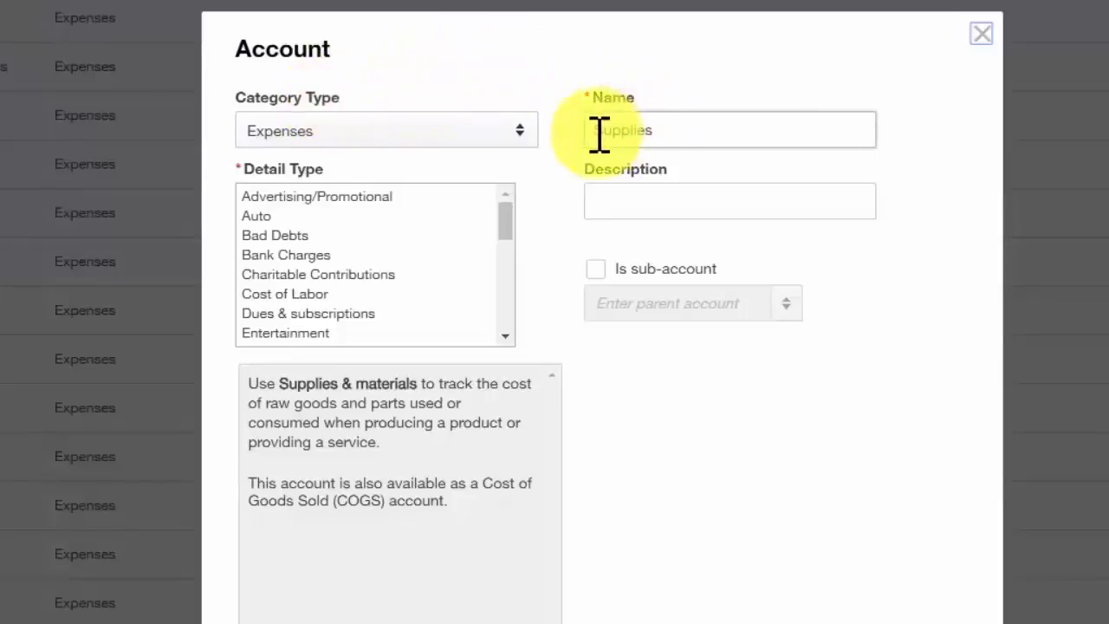
{"action": "left_click_drag", "start_coordinate": [592, 134], "coordinate": [689, 139]}
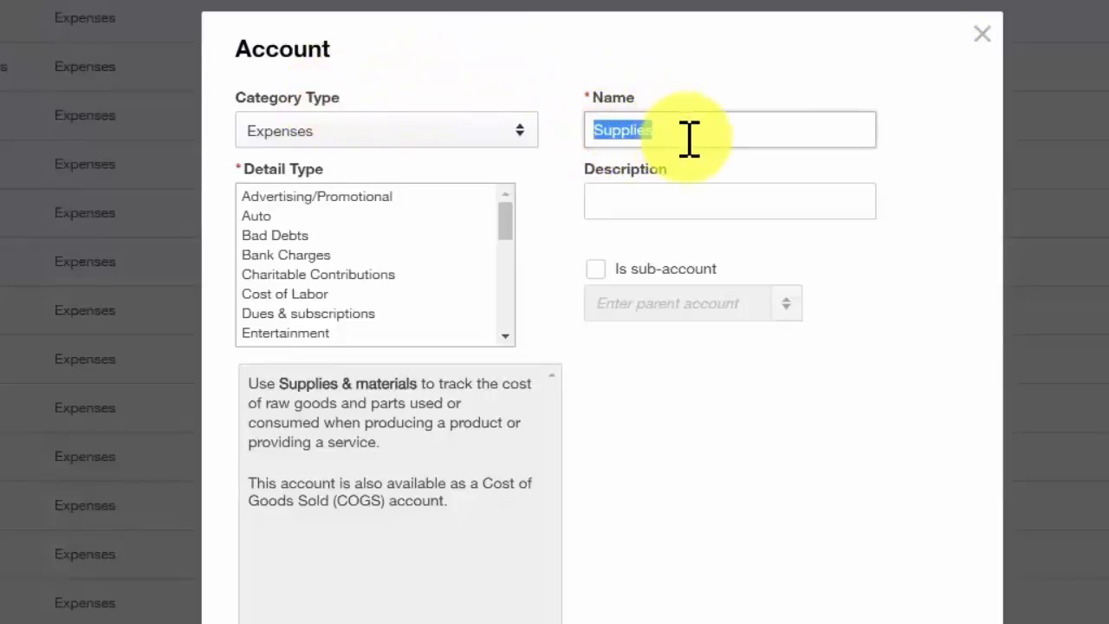
{"action": "key", "text": "BackSpace"}
{"action": "type", "text": "Office Supplies"}
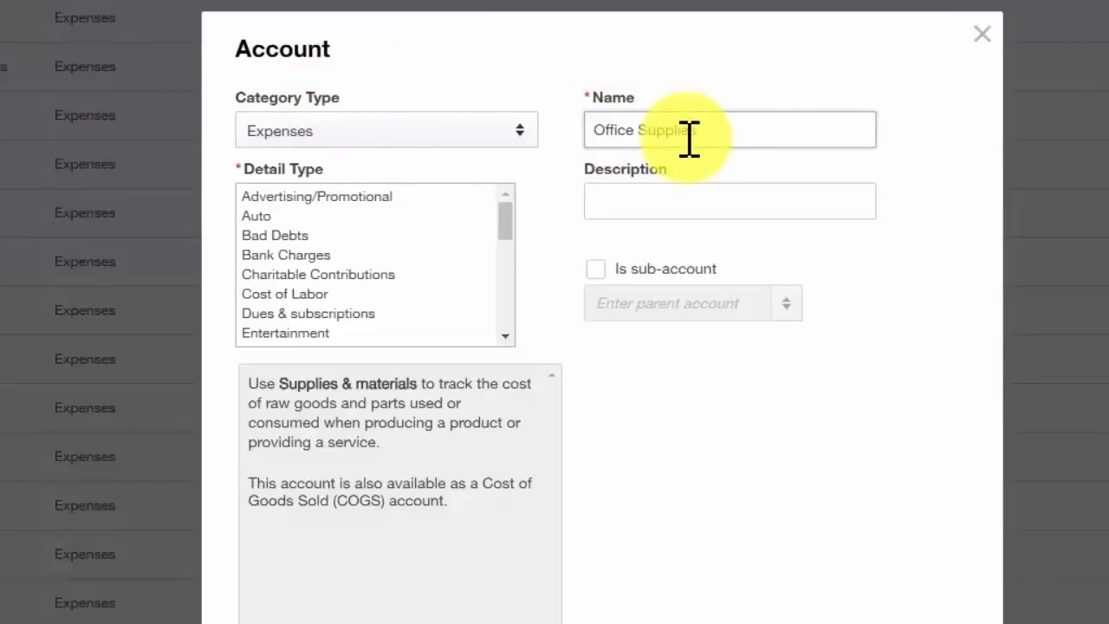
Copy the account name Office Supplies into the account's description.
{"action": "triple_click", "coordinate": [637, 134]}
{"action": "key", "text": "ctrl+c"}
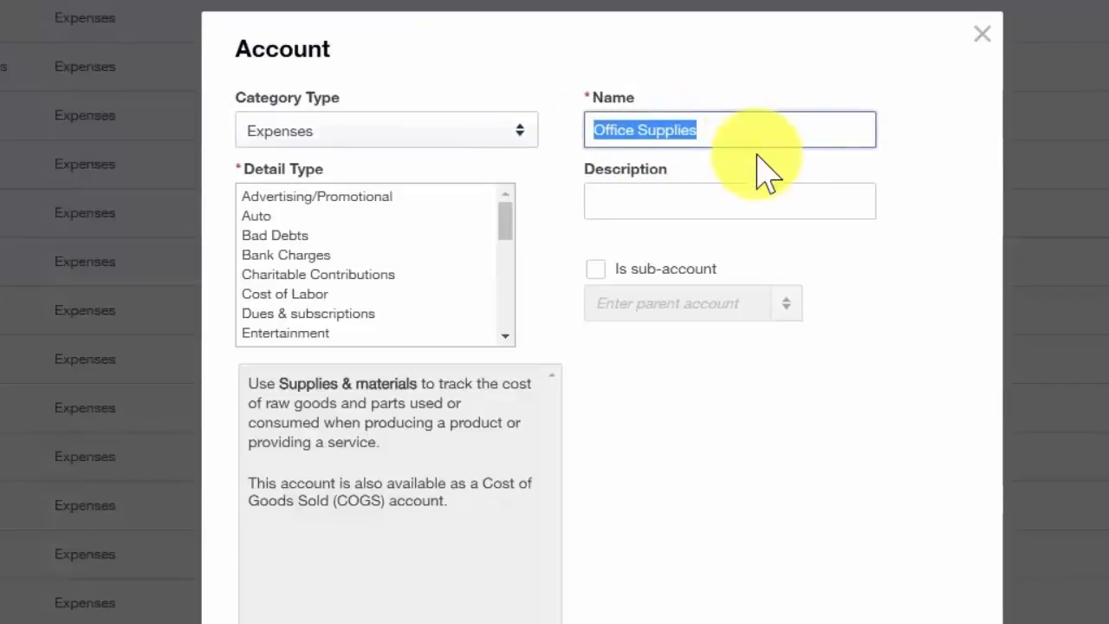
{"action": "left_click", "coordinate": [718, 199]}
{"action": "key", "text": "ctrl+v"}
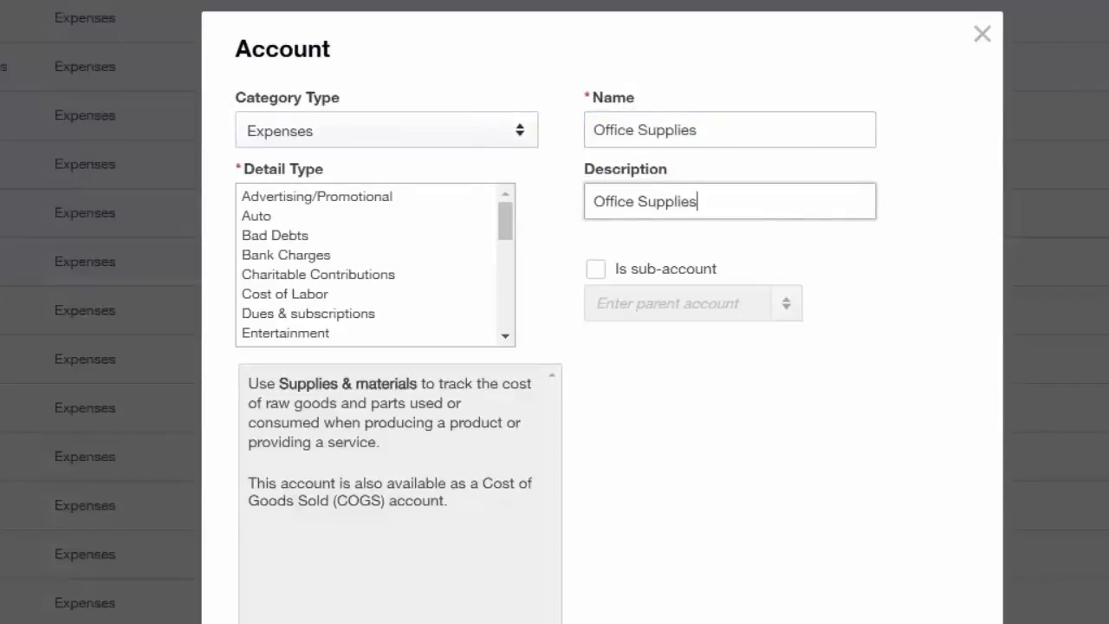